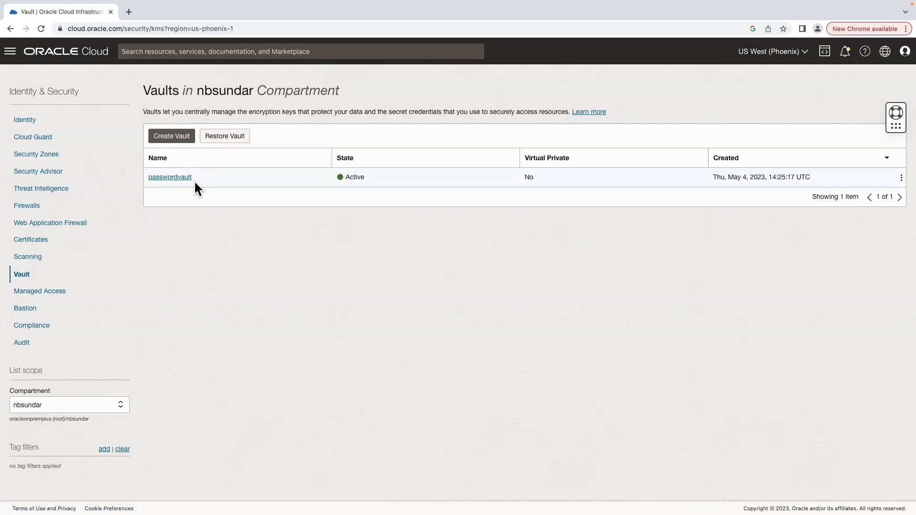
left_click(179, 138)
left_click(375, 199)
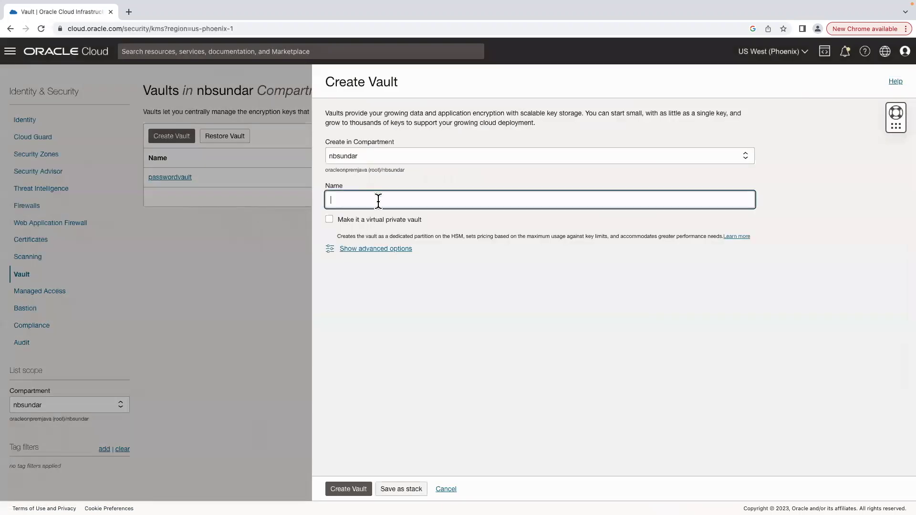
left_click(446, 489)
Open the details of passwordvault and view its master encryption keys
left_click(170, 177)
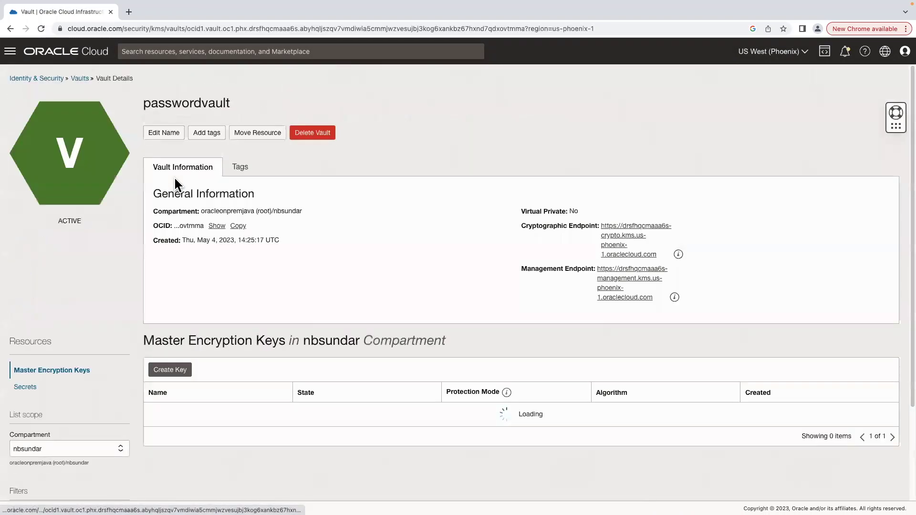
scroll(385, 363, "down", 2)
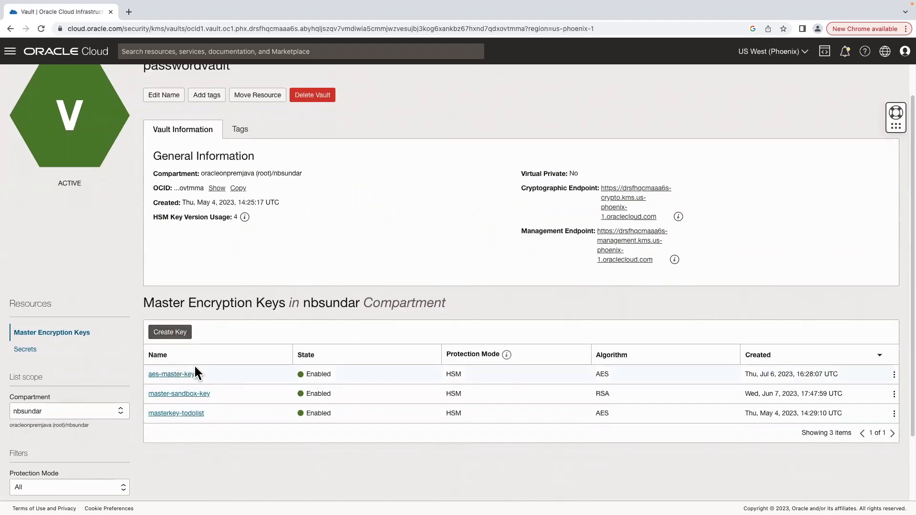
left_click(170, 332)
left_click(370, 204)
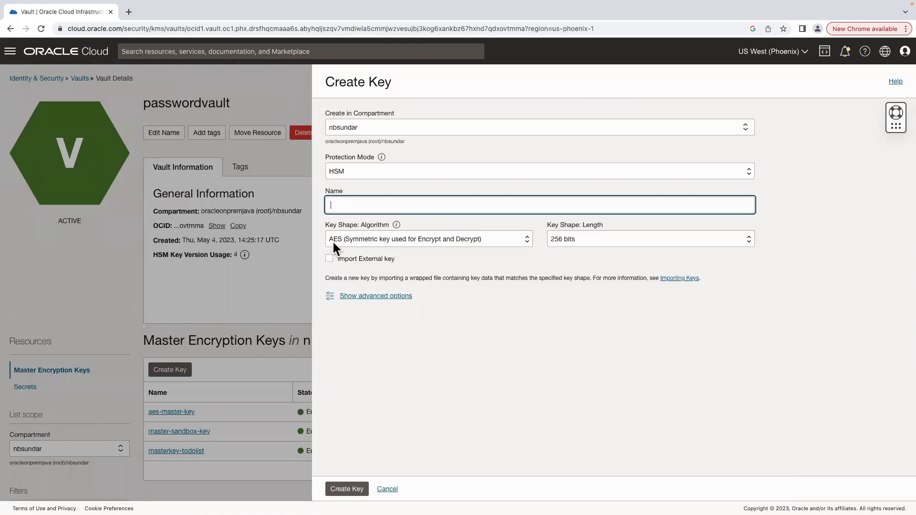
left_click(387, 489)
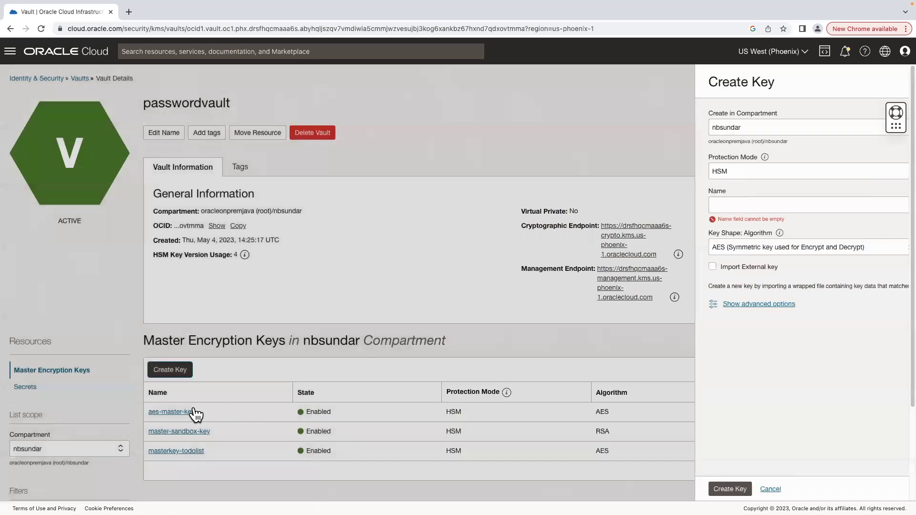
View the list of secrets stored in passwordvault
left_click(27, 387)
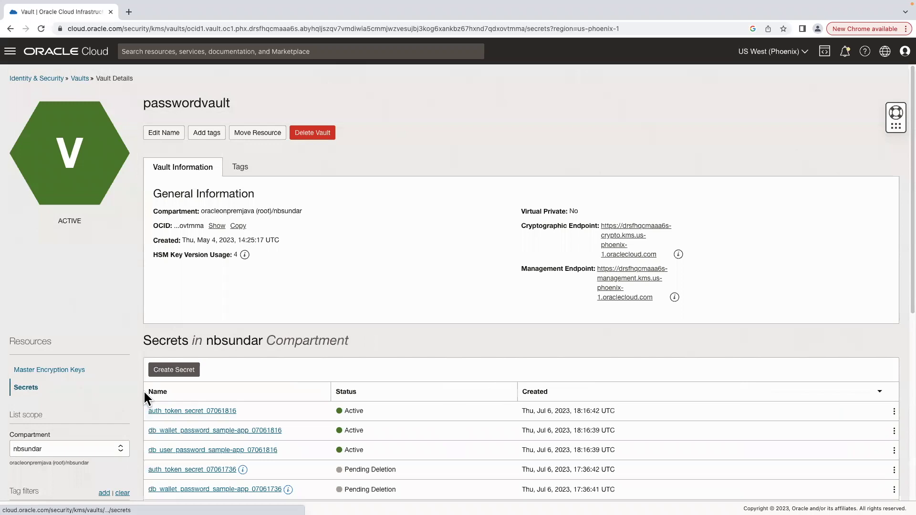
scroll(182, 363, "down", 2)
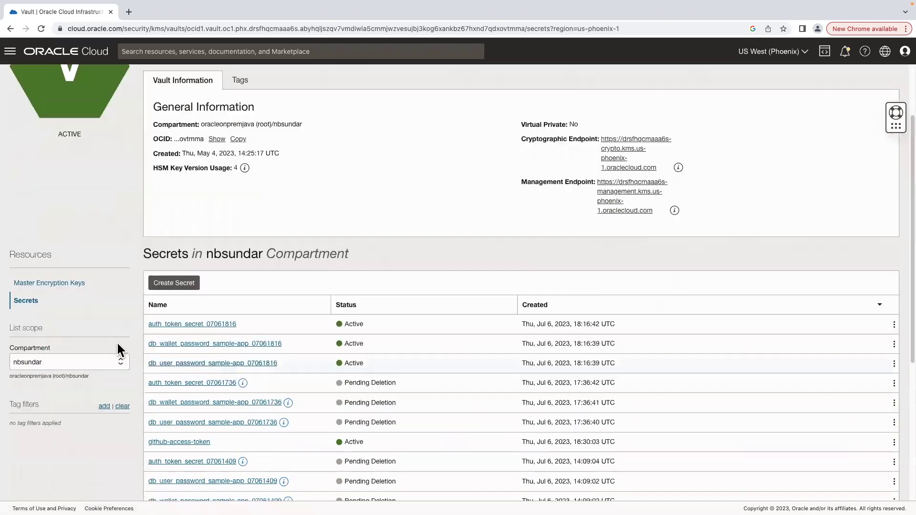
left_click(194, 281)
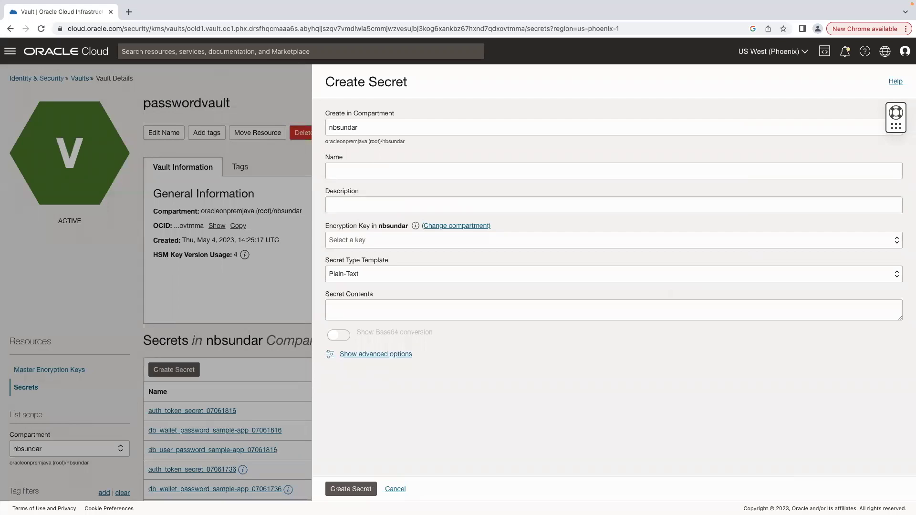
left_click(410, 172)
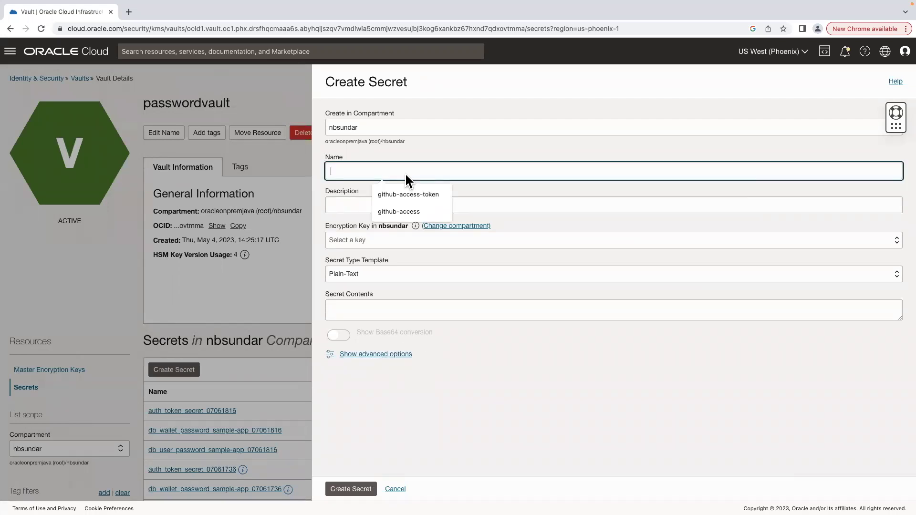
left_click(413, 194)
left_click(348, 243)
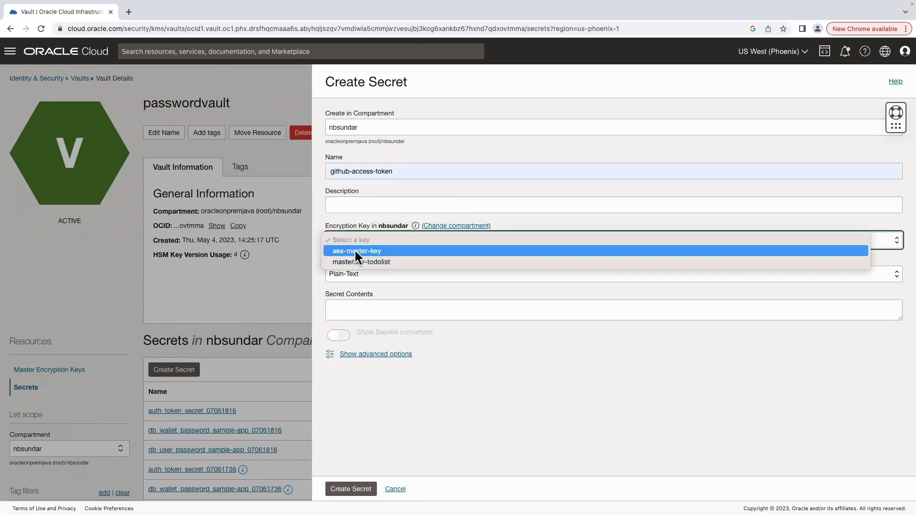
left_click(362, 254)
left_click(373, 310)
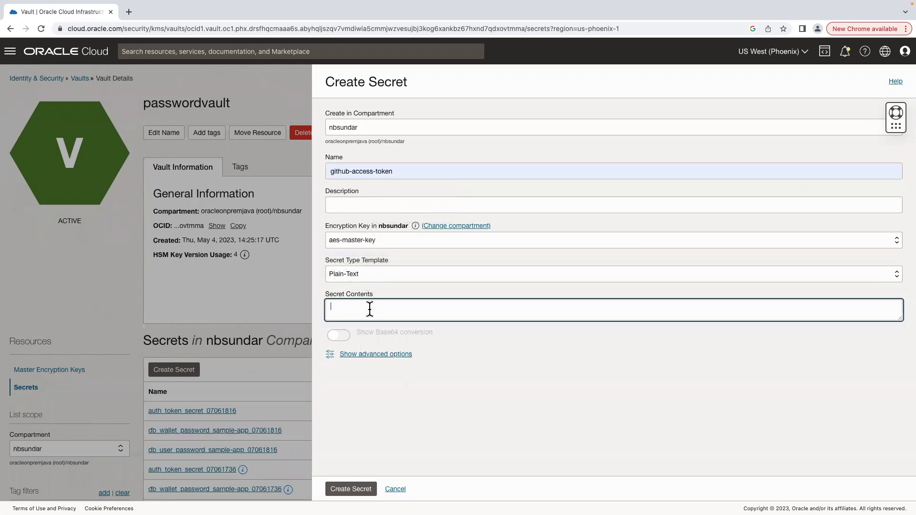
left_click(367, 274)
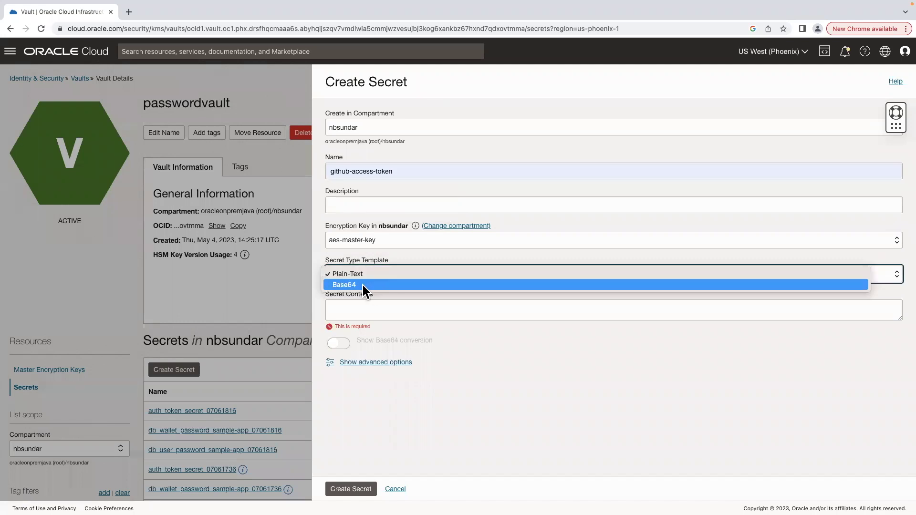
left_click(479, 362)
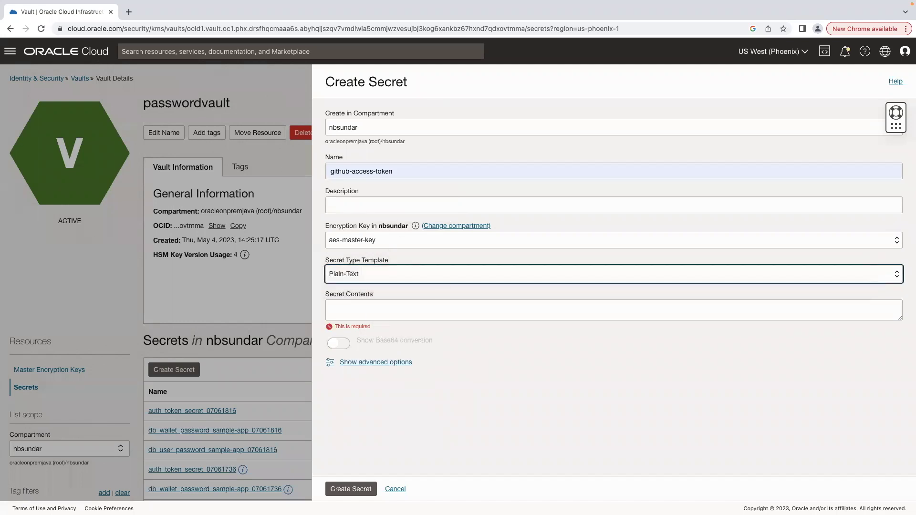
left_click(395, 489)
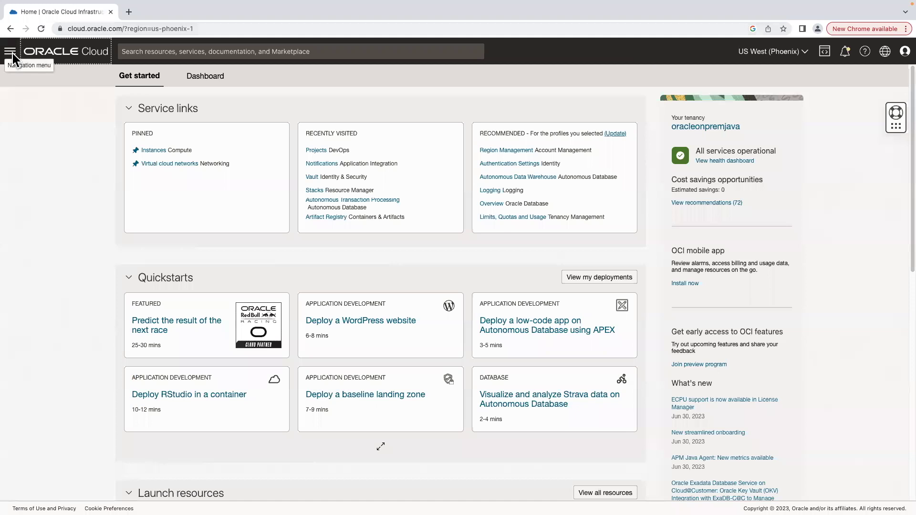
Create a notification topic named myprojecttopic in the Notifications service
left_click(12, 52)
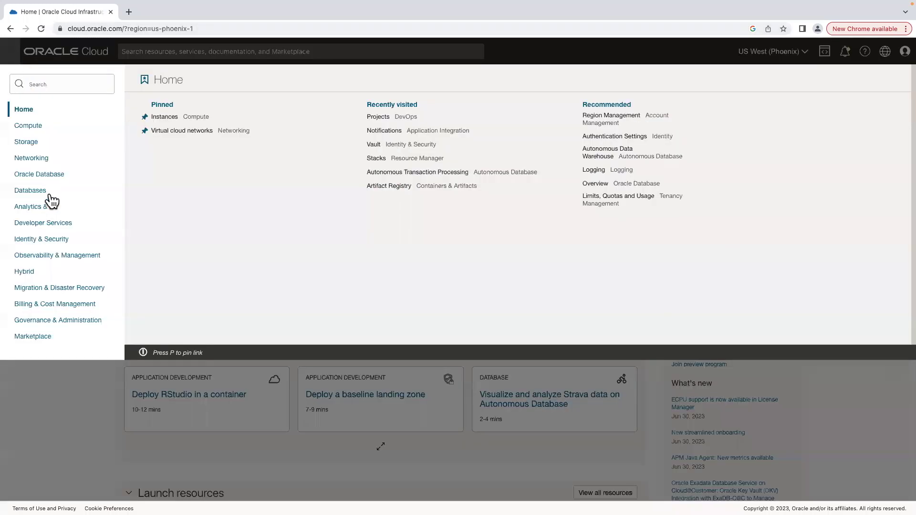
left_click(53, 223)
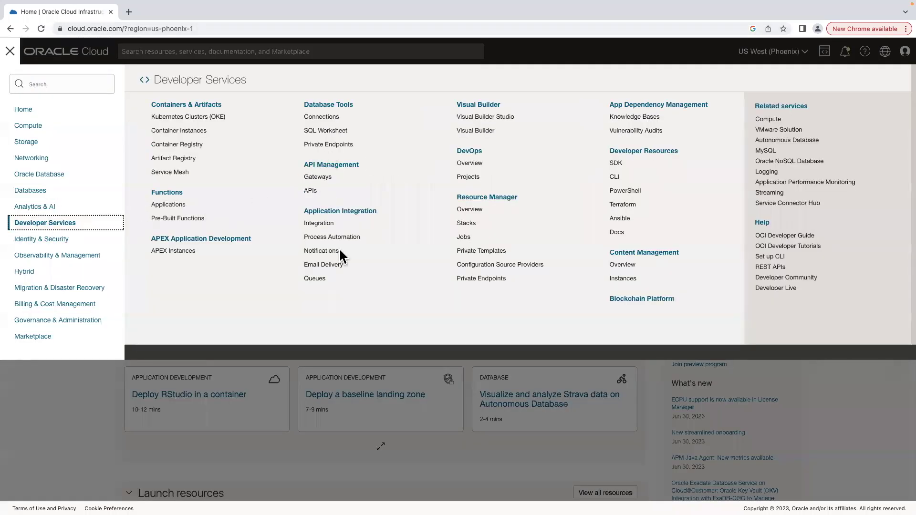
left_click(319, 251)
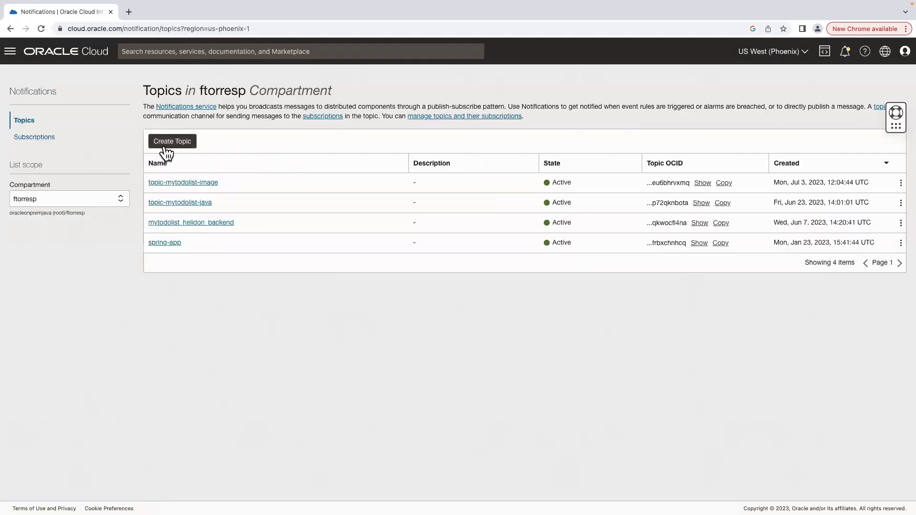
left_click(164, 143)
type("myprojecttopic")
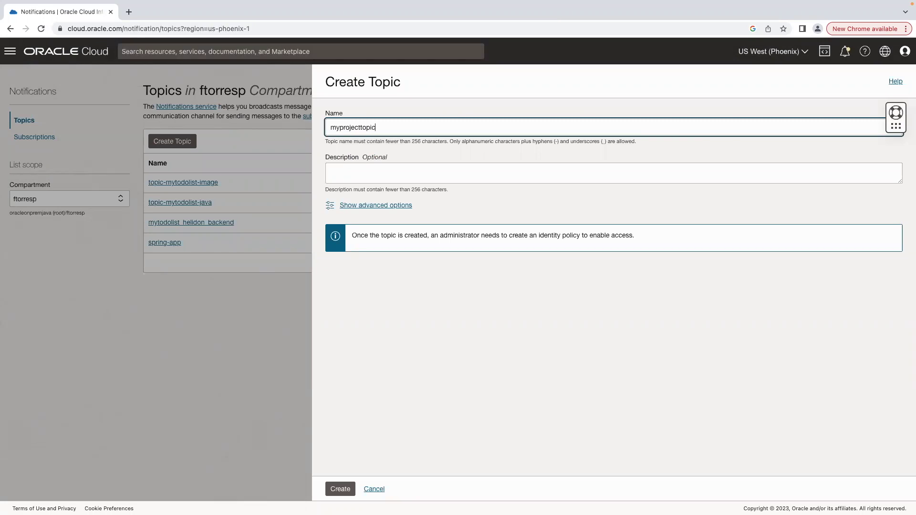
left_click(346, 490)
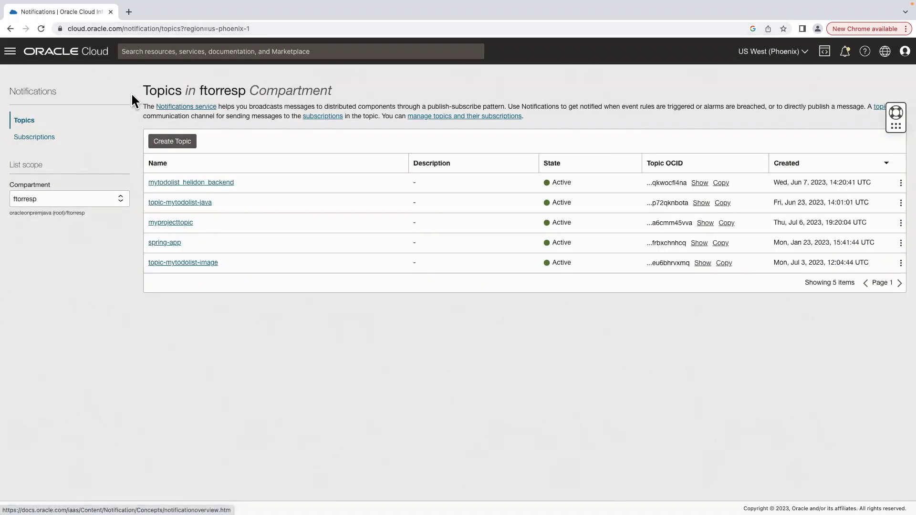
Start a new DevOps project and name it myproject
left_click(10, 51)
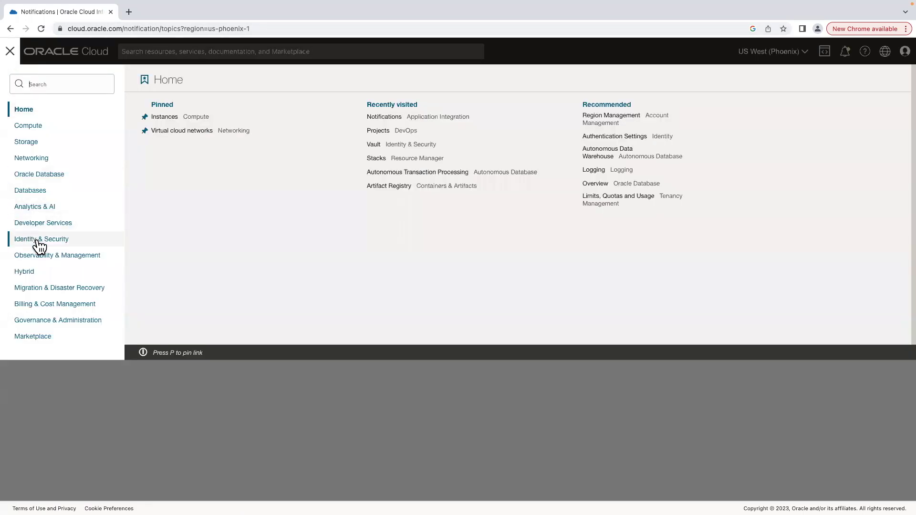
left_click(76, 223)
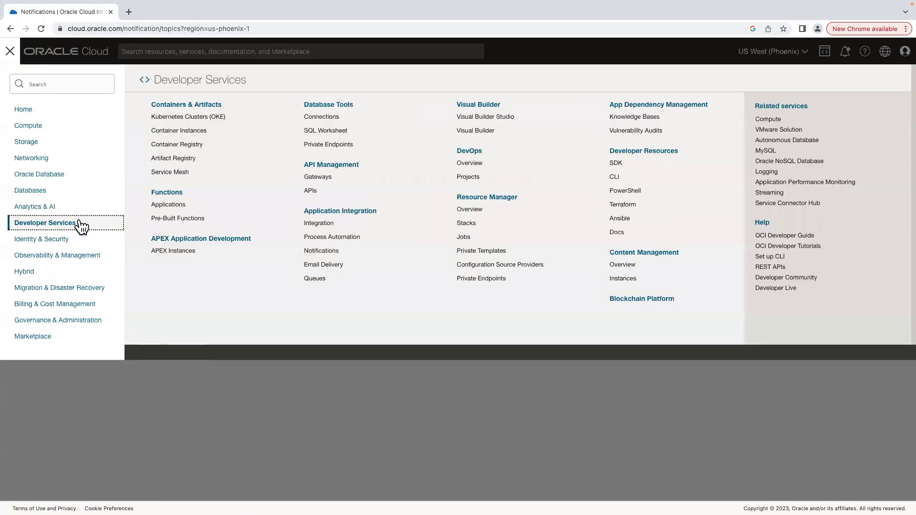
left_click(474, 178)
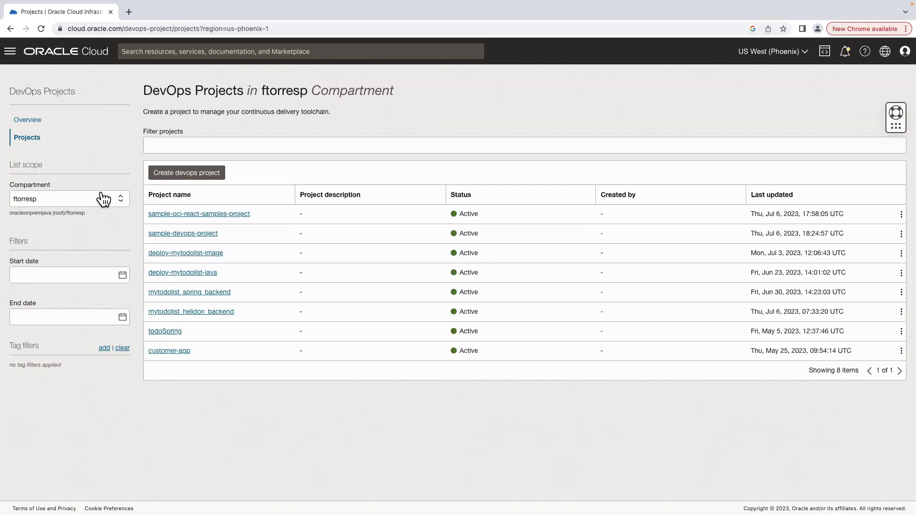
left_click(197, 177)
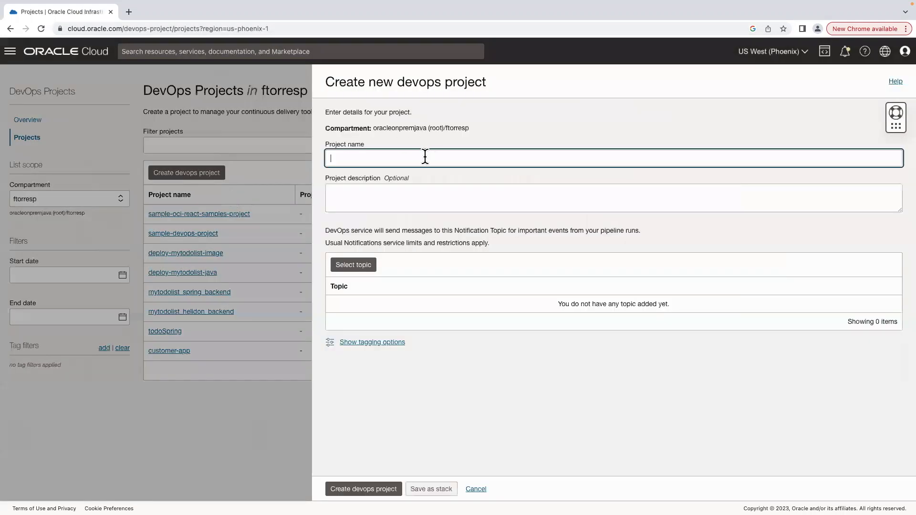
type("myprojrect")
Assign the notification topic myprojecttopic to the new DevOps project and create the project
left_click(365, 266)
left_click(639, 183)
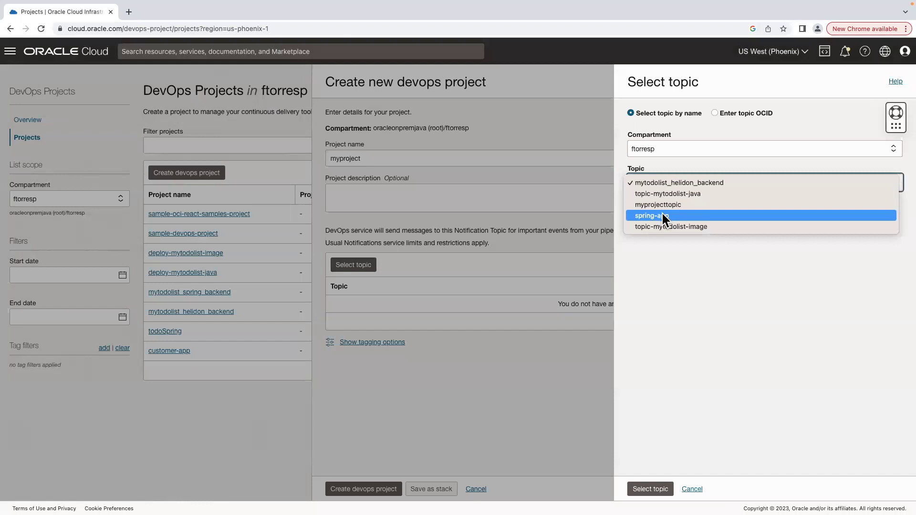
key("Return")
left_click(650, 489)
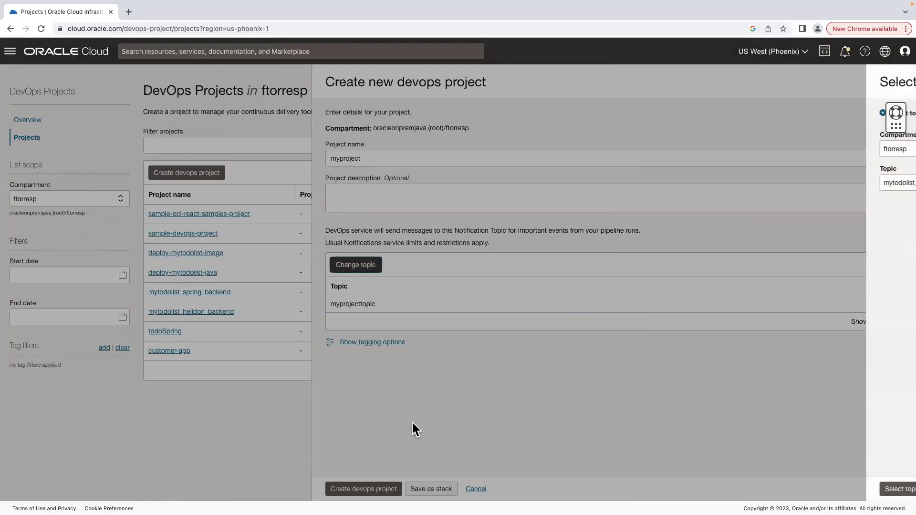
left_click(353, 490)
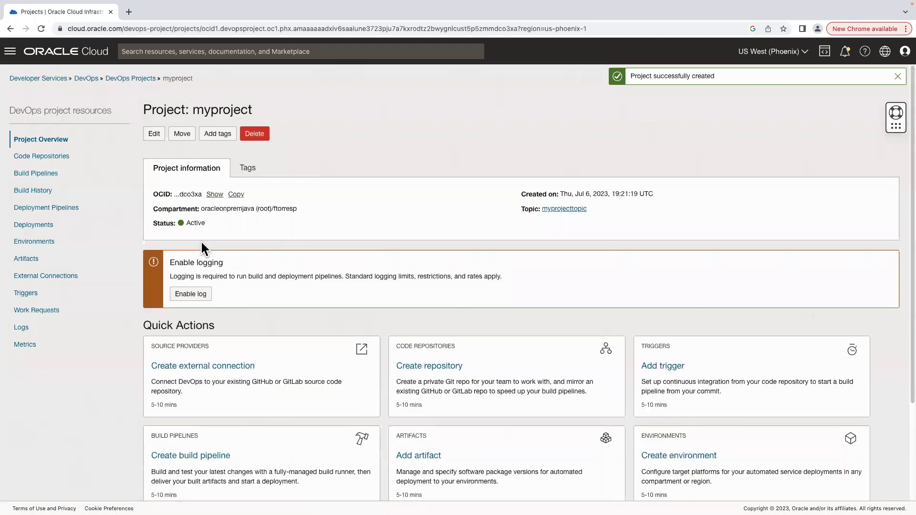
Enable logging for myproject with the log myproject_all in log group lb_lob and a retention of 1 month
left_click_drag(176, 261, 174, 268)
left_click(205, 299)
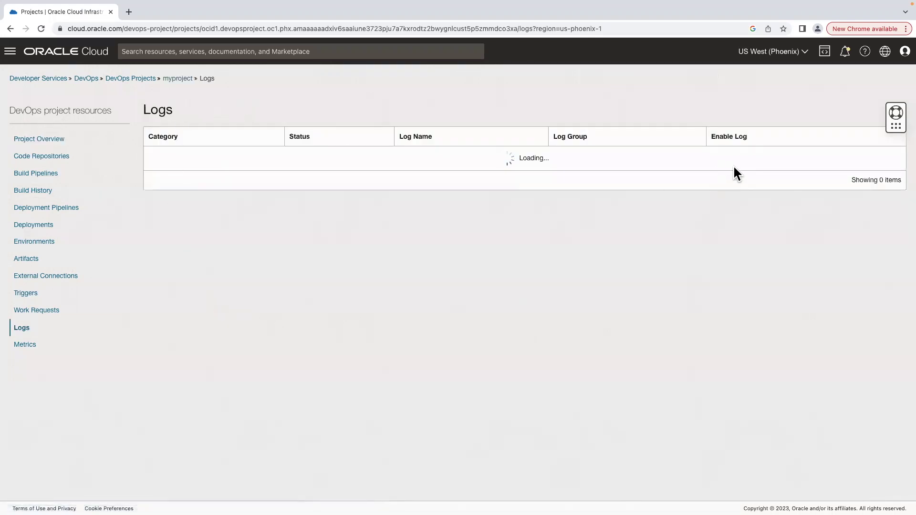
left_click(674, 159)
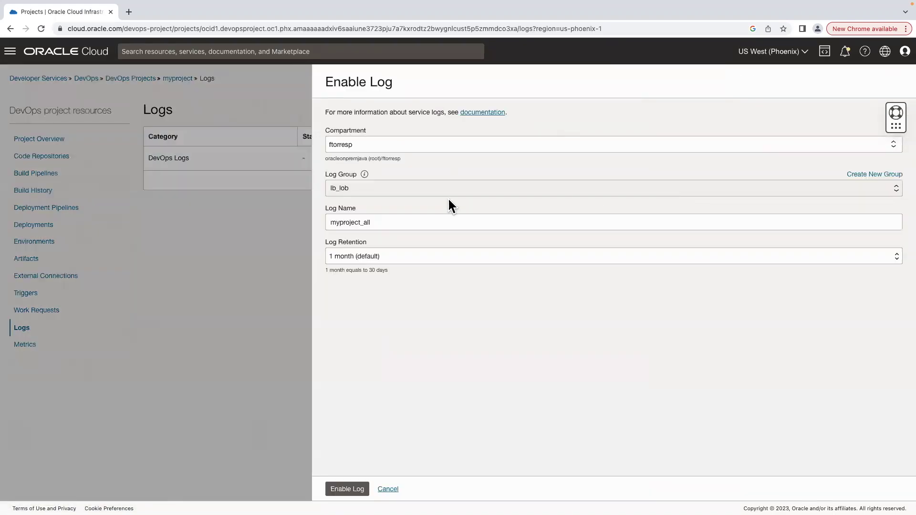
left_click(347, 489)
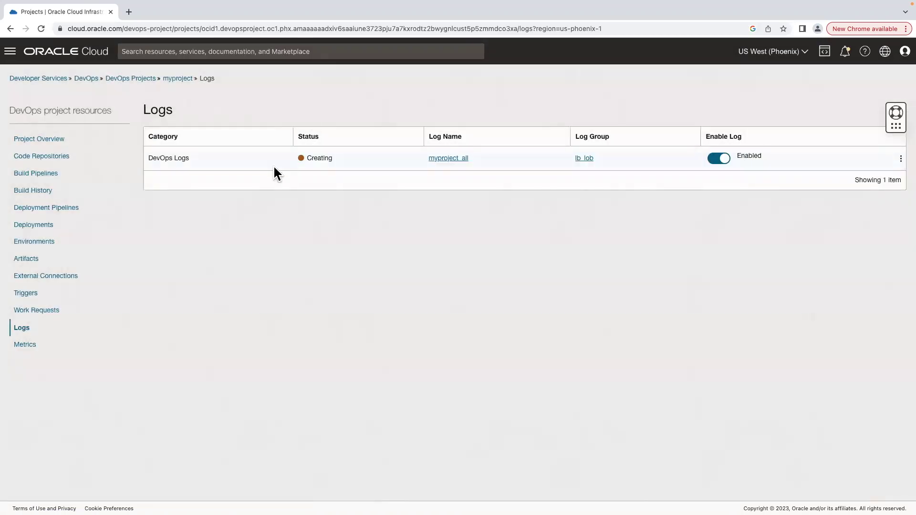
Start mirroring a code repository into myproject and open the form for a new external connection
left_click(59, 159)
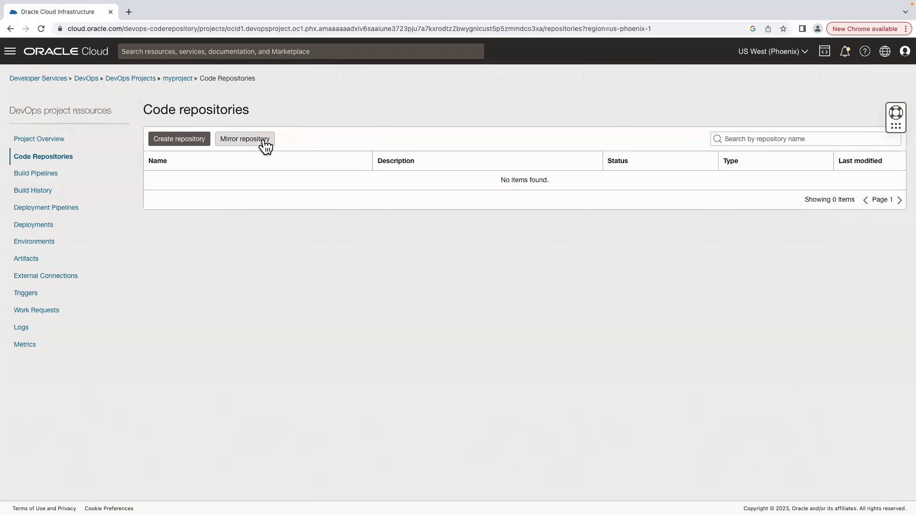
left_click(264, 140)
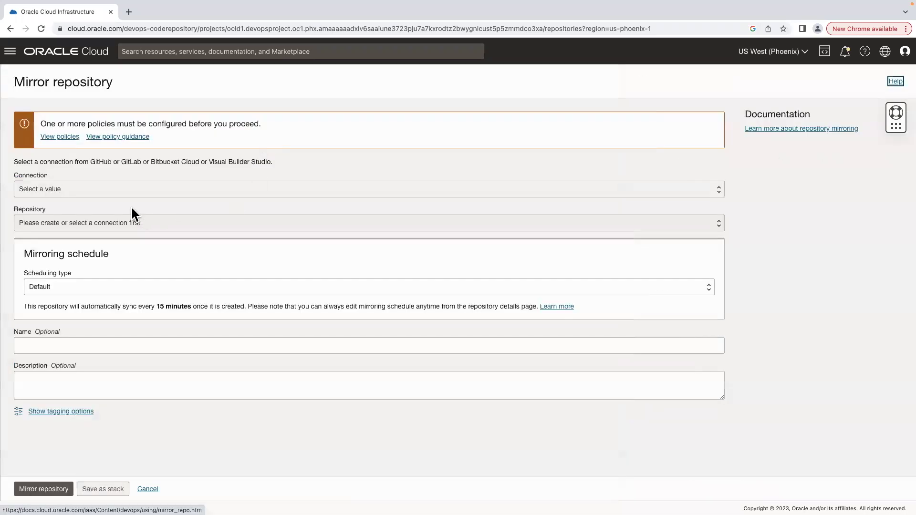
left_click(107, 188)
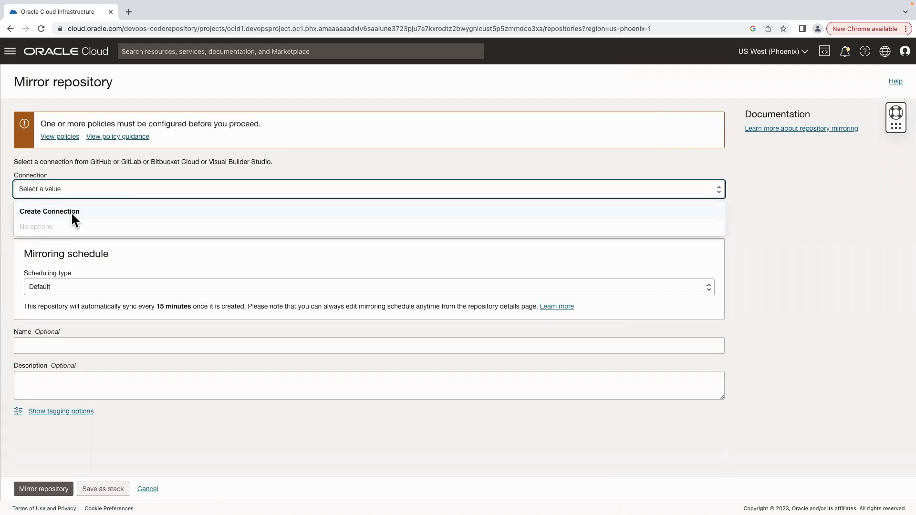
left_click(71, 212)
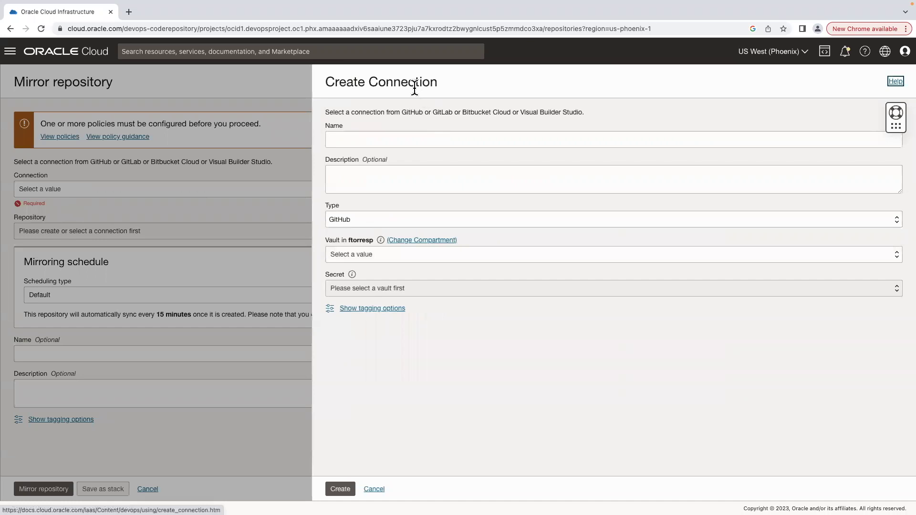
Name the new connection githubconnection and set its vault to passwordvault from the nbsundar compartment
left_click(360, 145)
type("githubconnection")
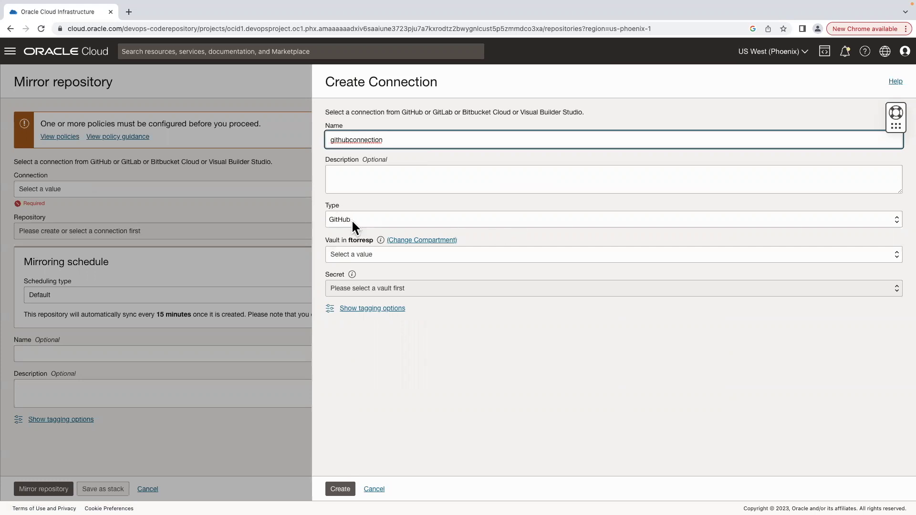
left_click(415, 240)
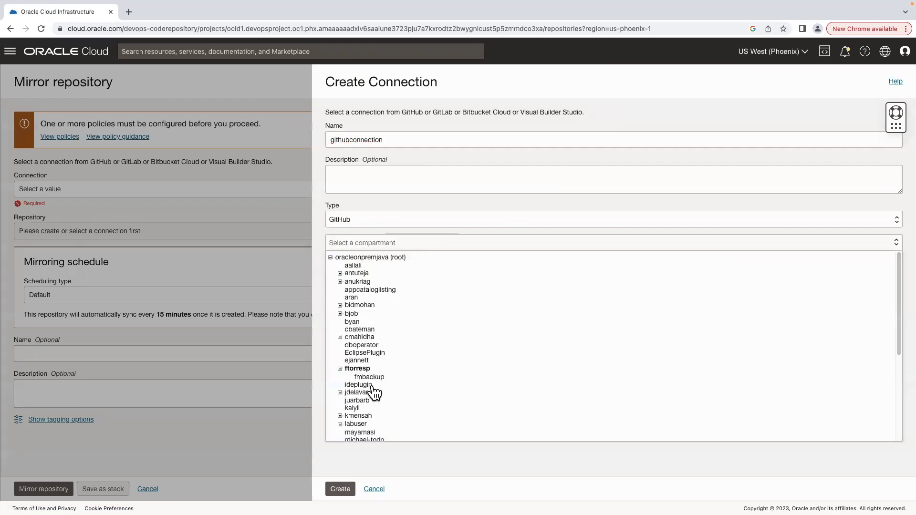
scroll(369, 410, "down", 3)
left_click(371, 354)
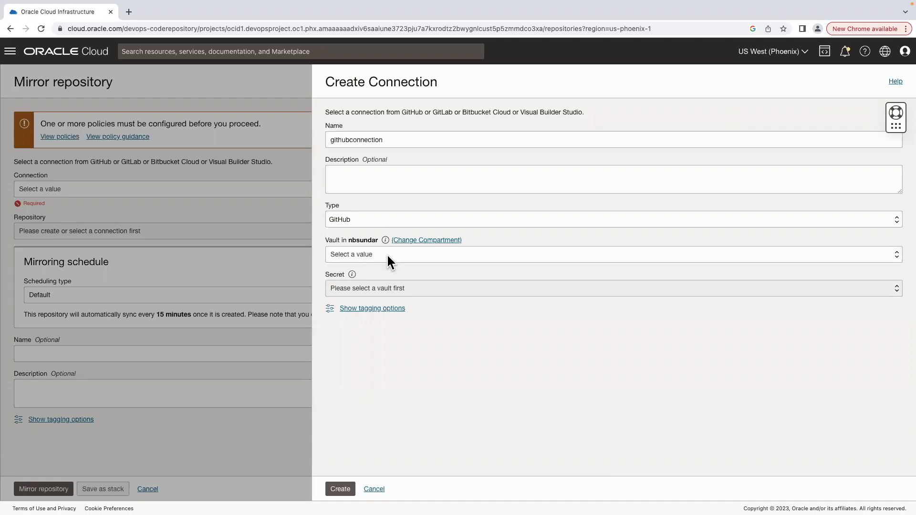
left_click(386, 253)
left_click(361, 275)
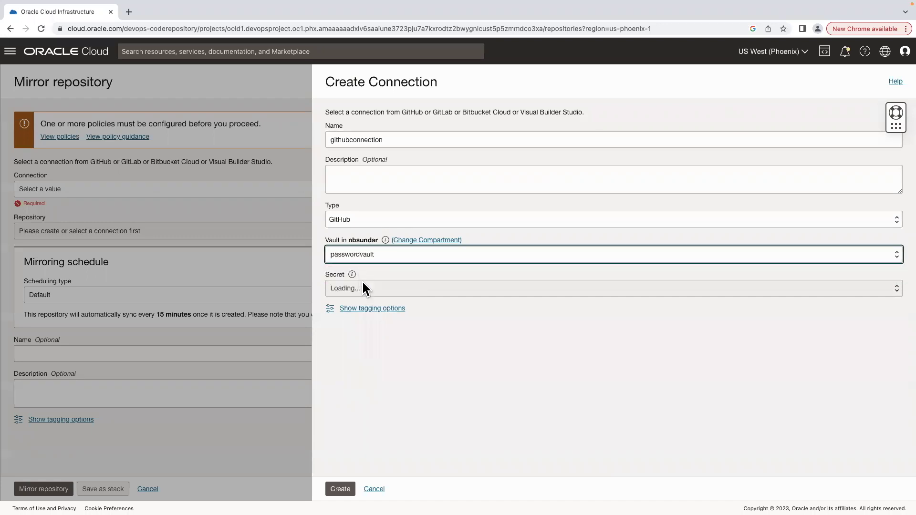
Use the github-access-token secret for the GitHub connection and create the connection
left_click(381, 288)
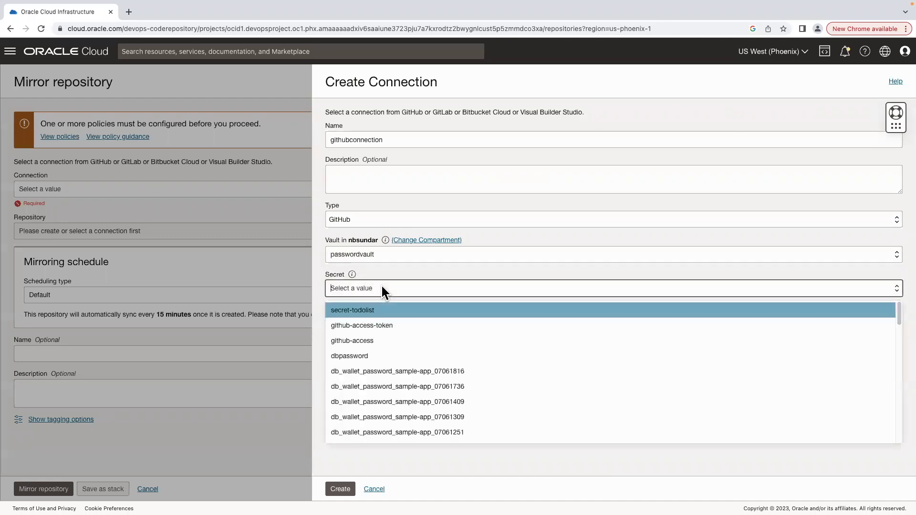
left_click(372, 327)
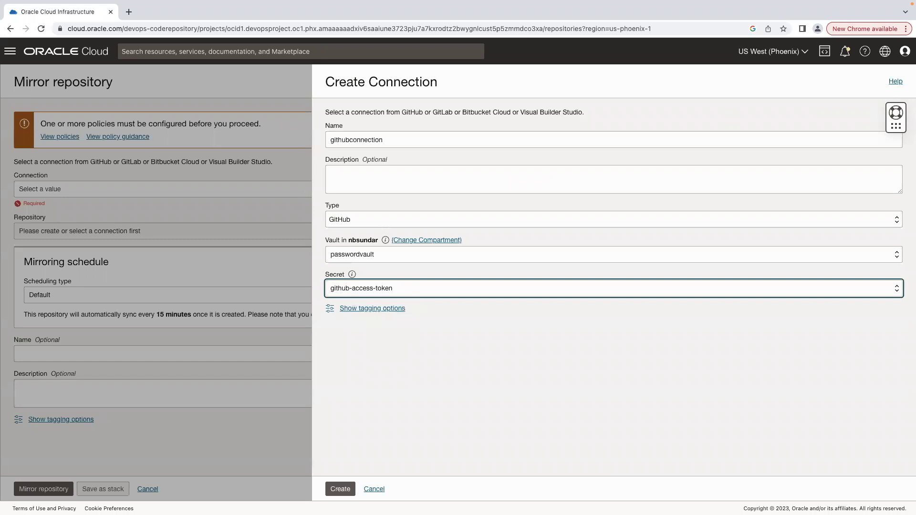
left_click(342, 491)
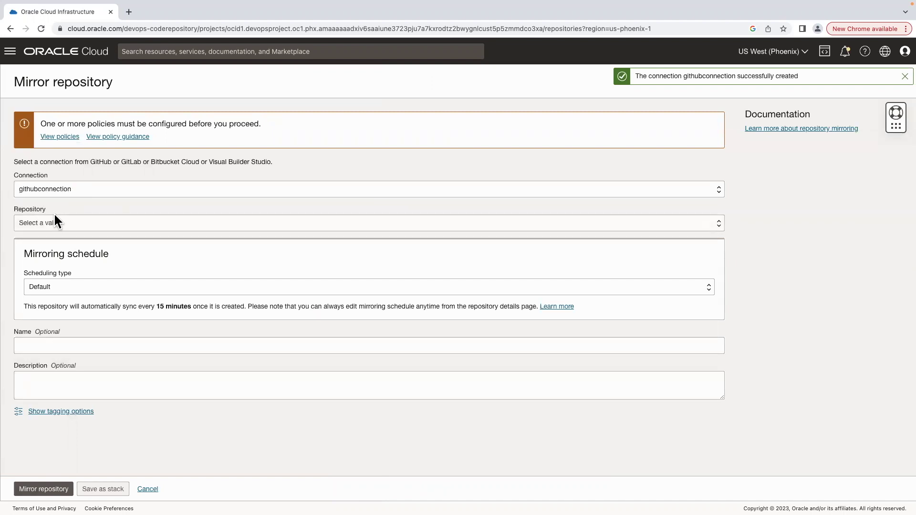
Choose the oci-react-samples repository from the GitHub connection and mirror it into the project
left_click(72, 222)
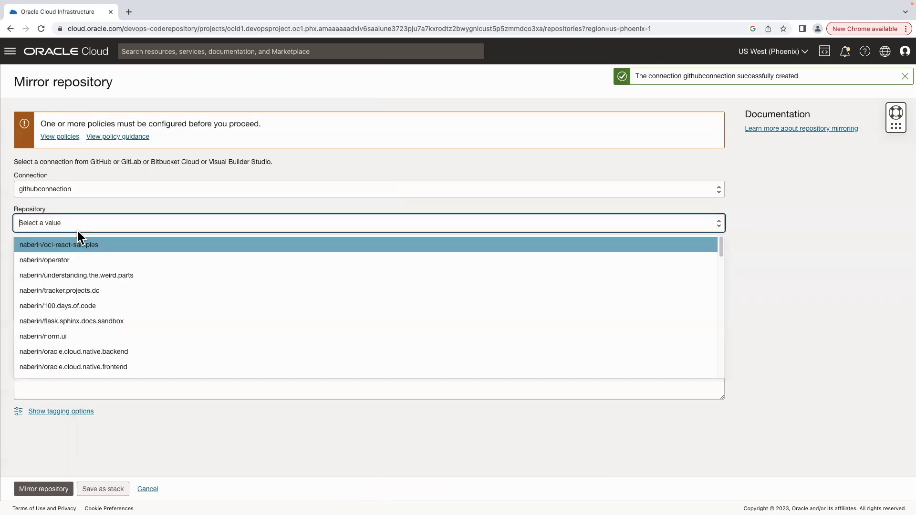
left_click(54, 243)
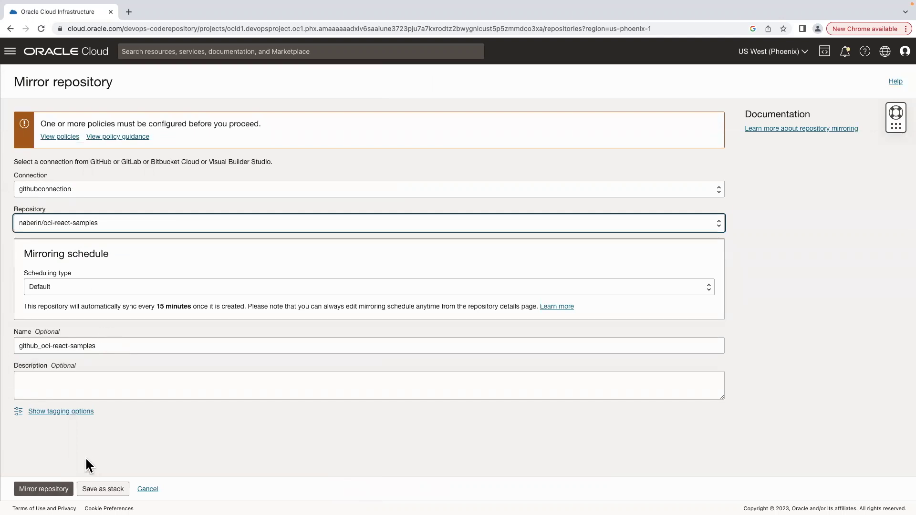
left_click(60, 488)
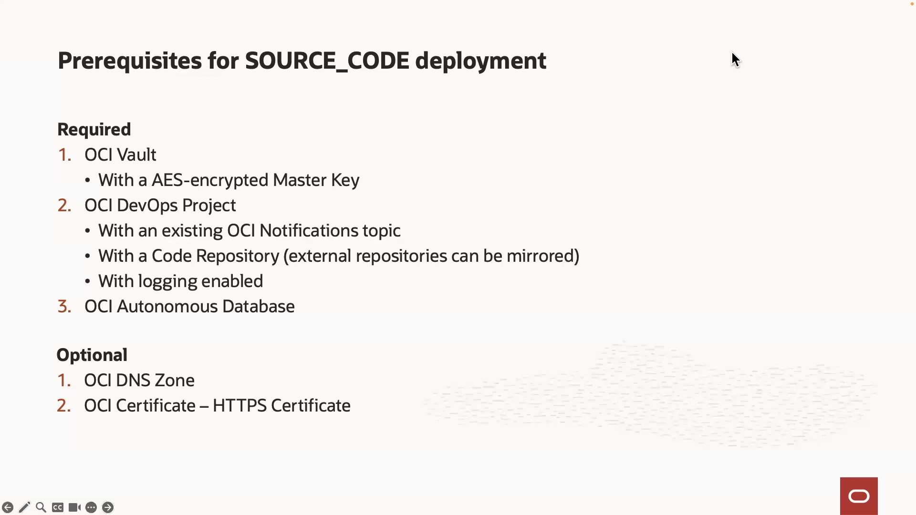
left_click(658, 38)
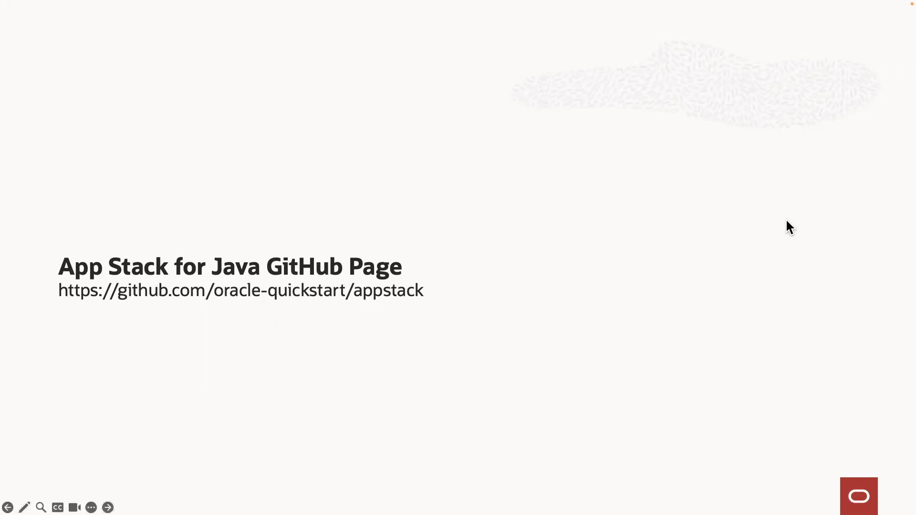
left_click(760, 136)
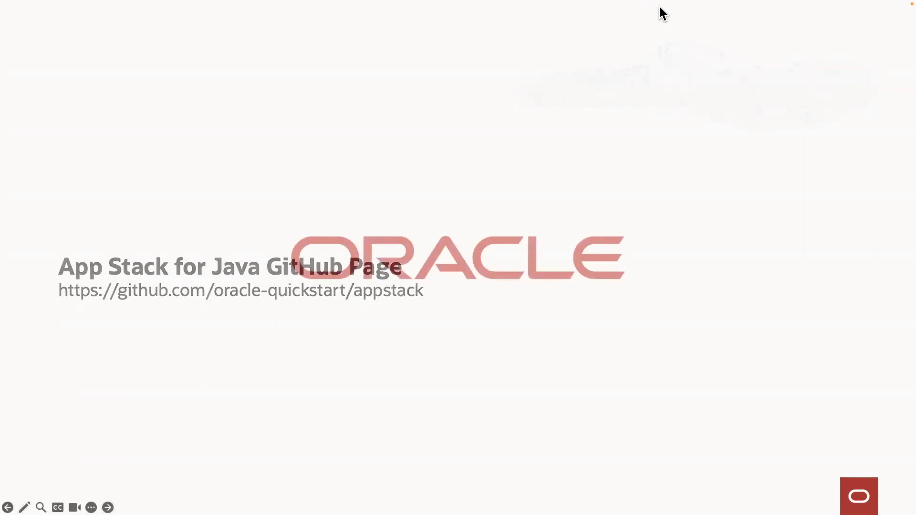